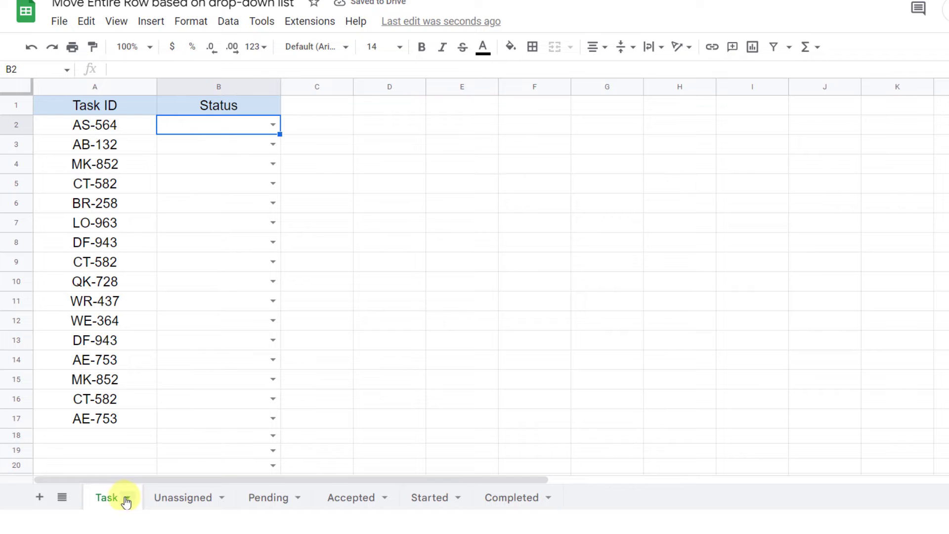
Set task AS-564's status to Started and check that it moved to the Started sheet.
{"action": "left_click", "coordinate": [273, 125]}
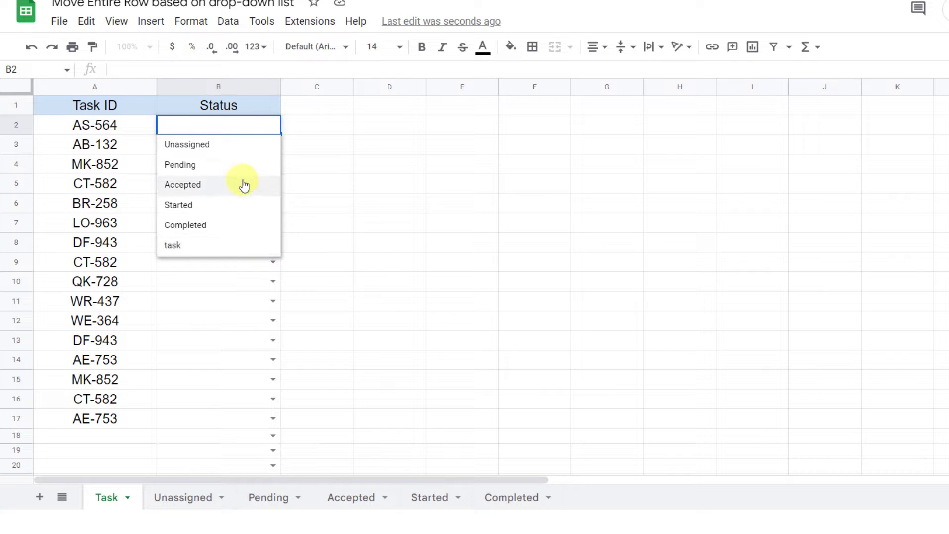
{"action": "left_click", "coordinate": [243, 205]}
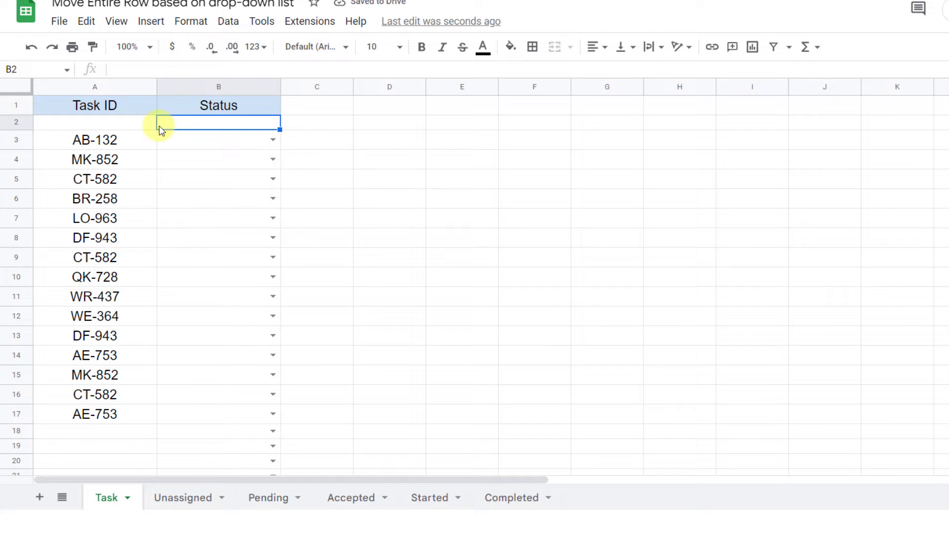
{"action": "left_click", "coordinate": [428, 495]}
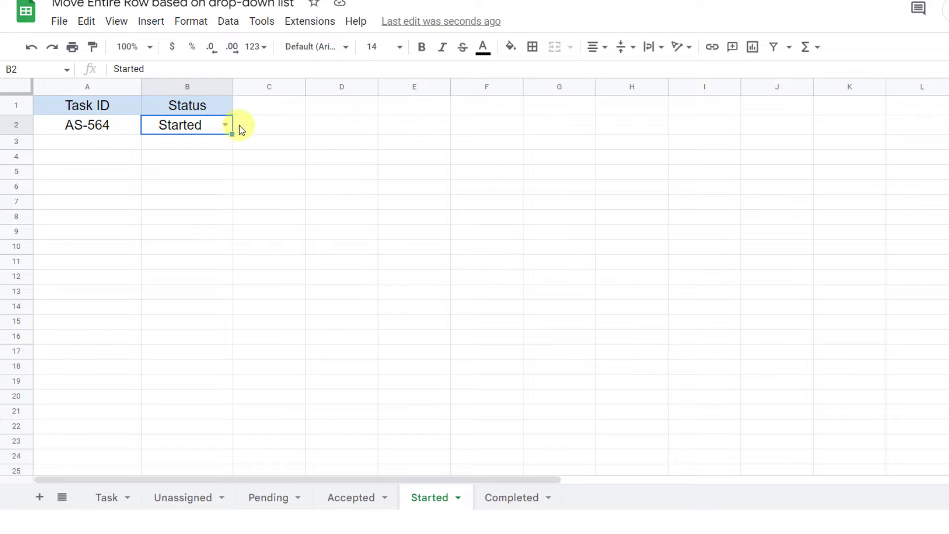
Change AS-564 to Completed on the Started sheet and confirm it reached the Completed sheet.
{"action": "left_click", "coordinate": [226, 123]}
{"action": "left_click", "coordinate": [200, 226]}
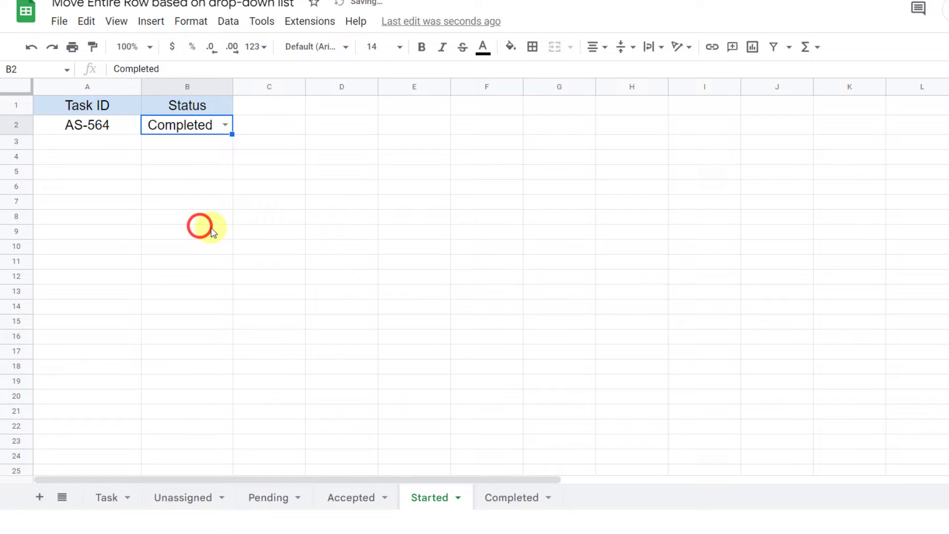
{"action": "left_click", "coordinate": [510, 499]}
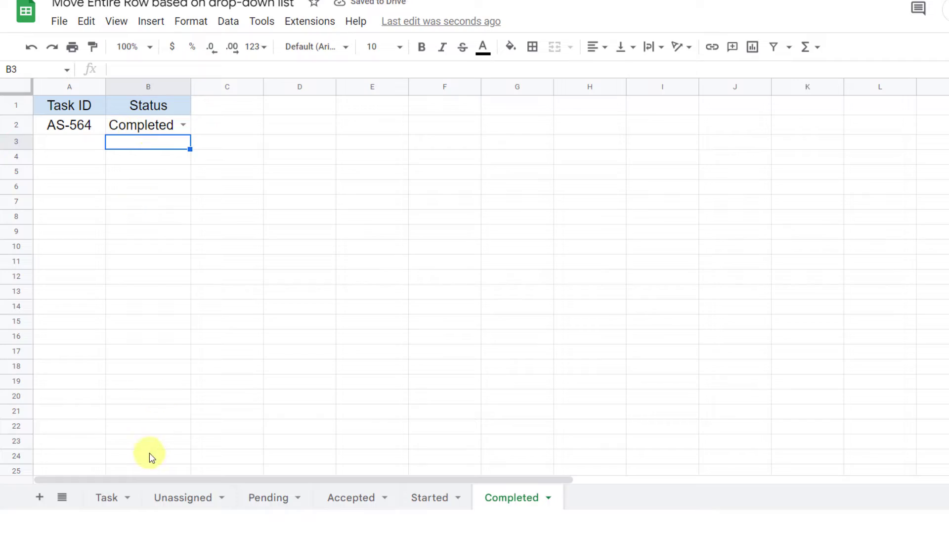
Validate Task sheet B2 with the list Unassigned, Pending, Accepted, Started, Completed, Task, rejecting other input.
{"action": "left_click", "coordinate": [104, 498]}
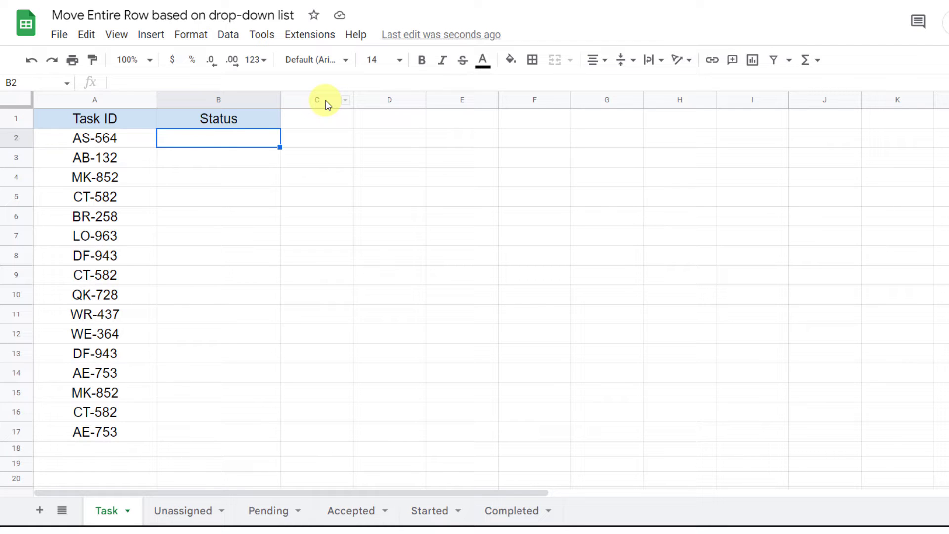
{"action": "left_click", "coordinate": [228, 34]}
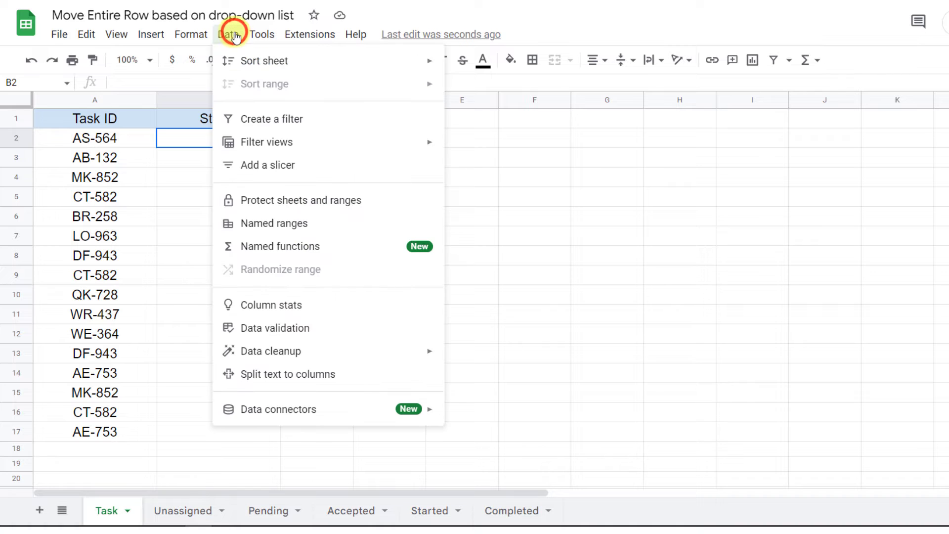
{"action": "left_click", "coordinate": [295, 328]}
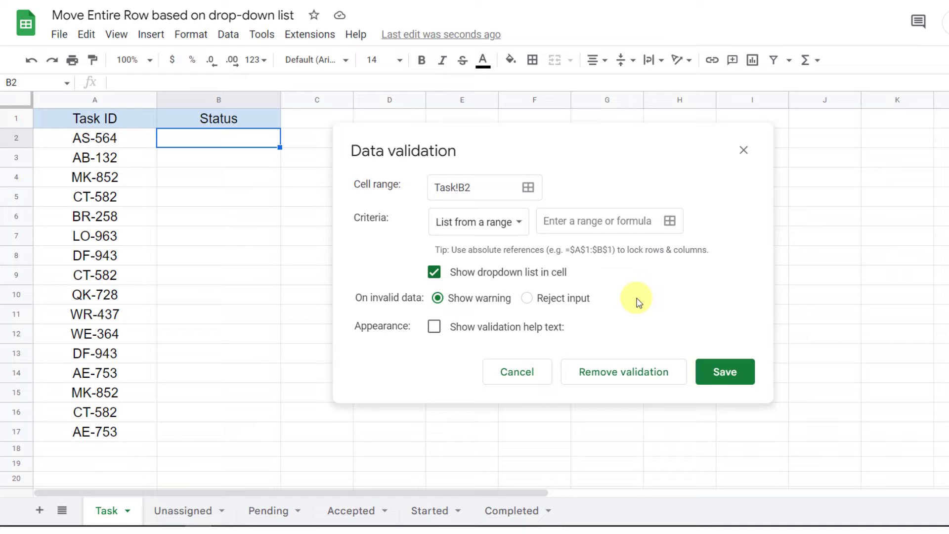
{"action": "left_click", "coordinate": [514, 222]}
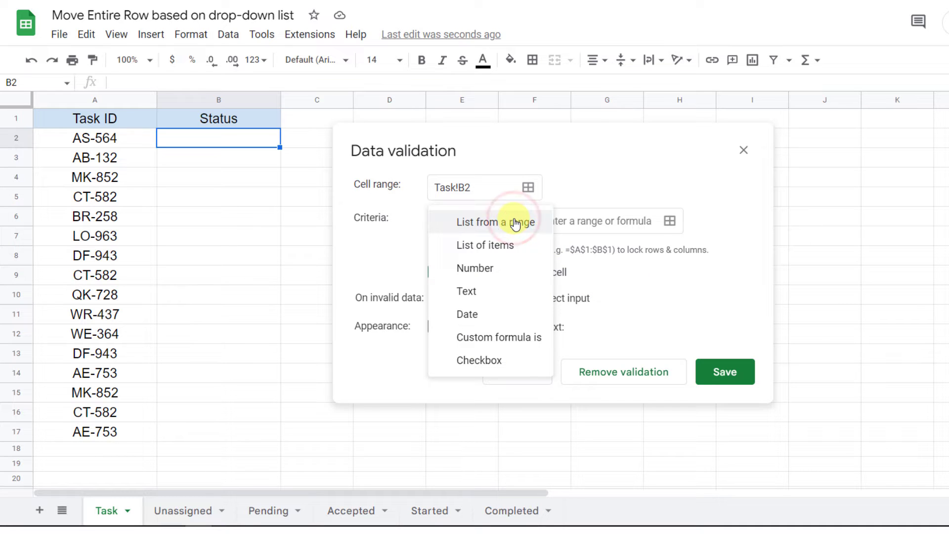
{"action": "left_click", "coordinate": [508, 247]}
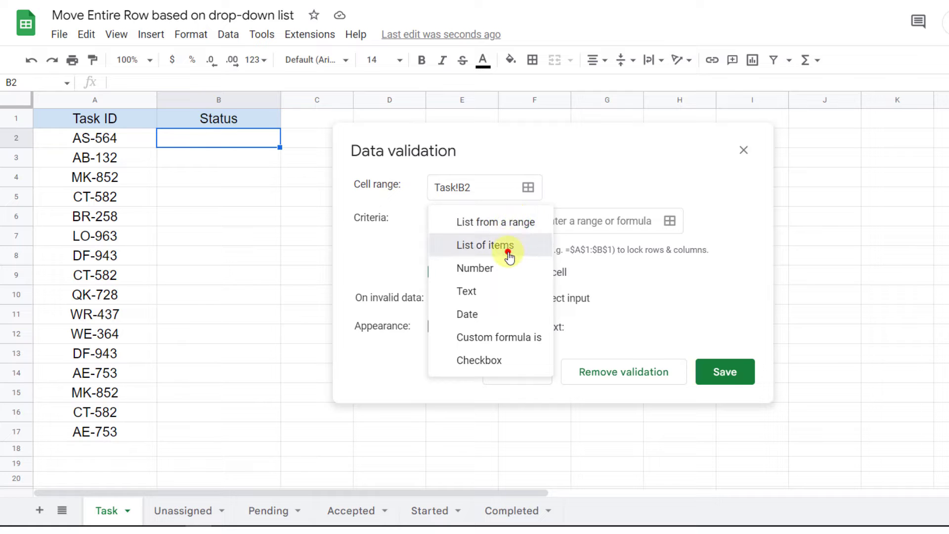
{"action": "left_click", "coordinate": [580, 226]}
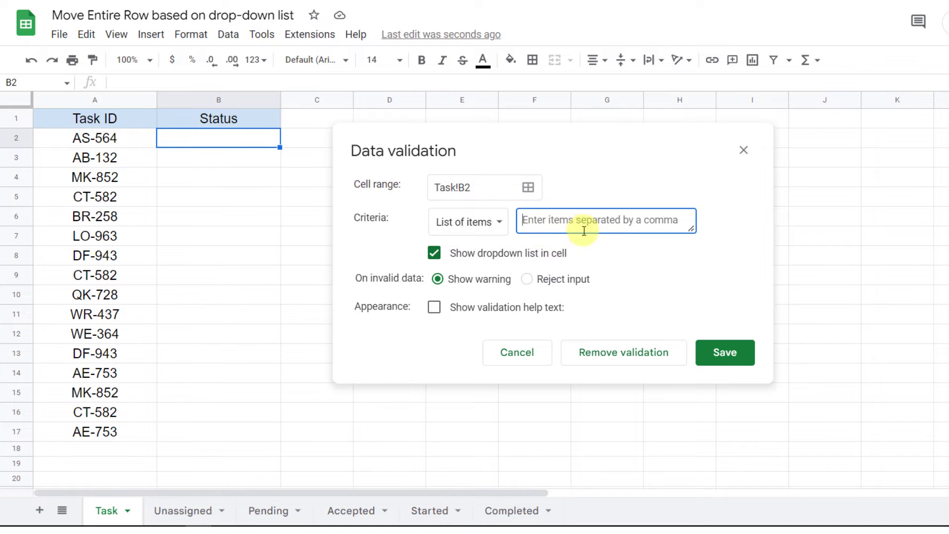
{"action": "type", "text": "Unassigned,"}
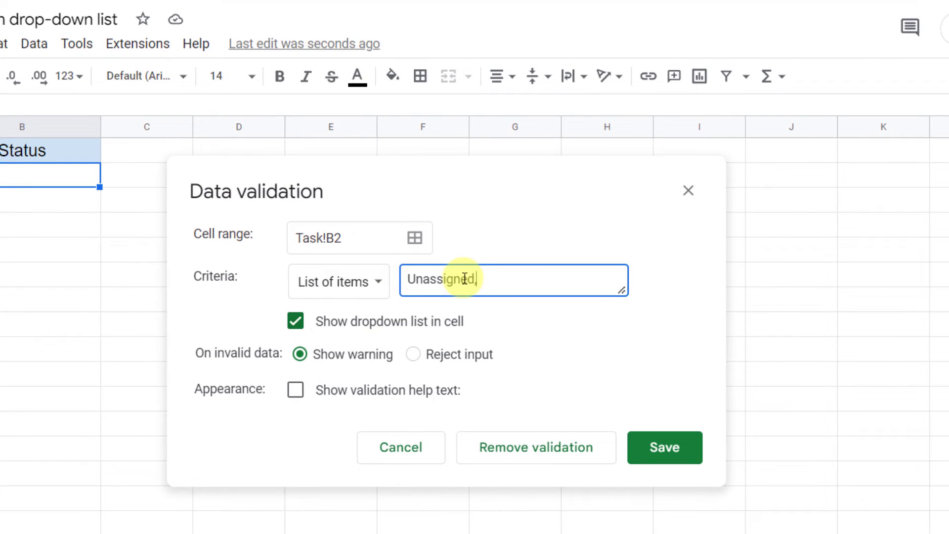
{"action": "type", "text": "Pending,Accepted,"}
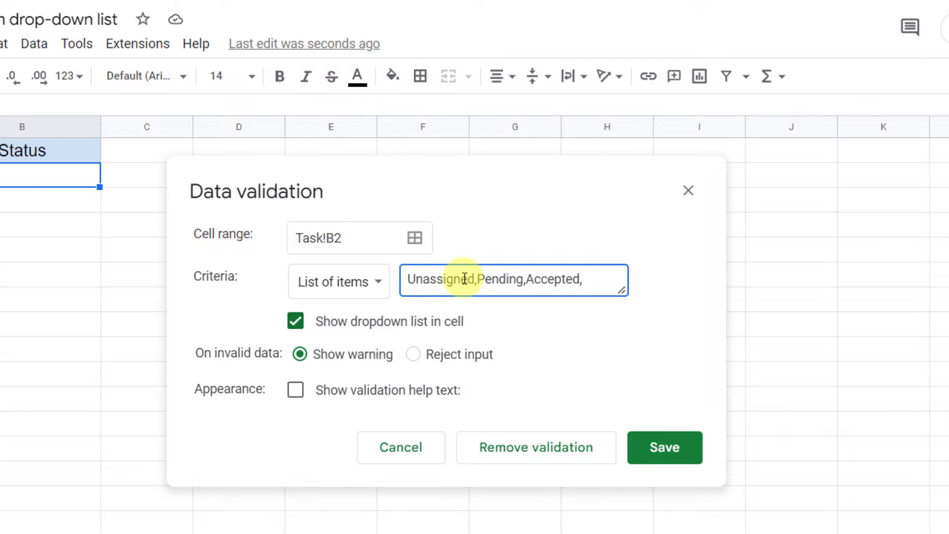
{"action": "type", "text": "Started"}
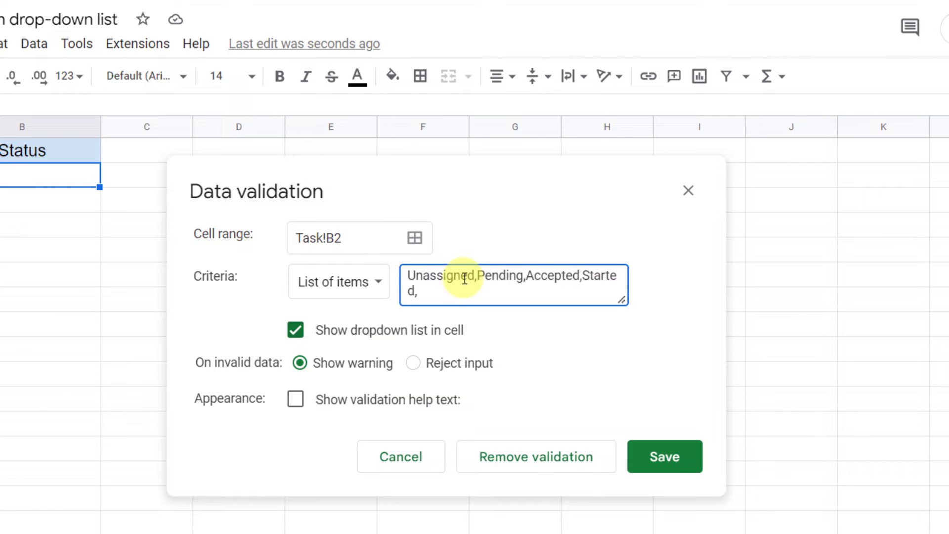
{"action": "type", "text": ",Completed,Task"}
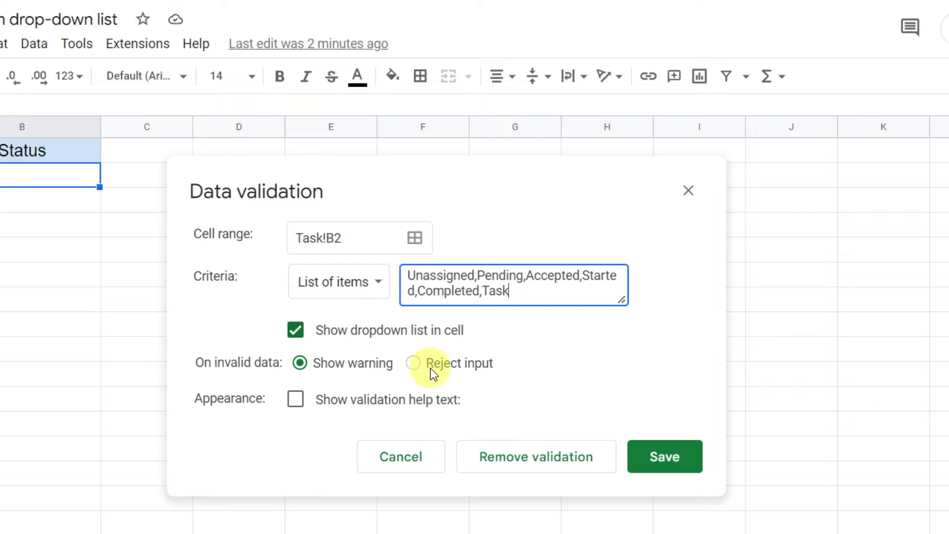
{"action": "left_click", "coordinate": [411, 363]}
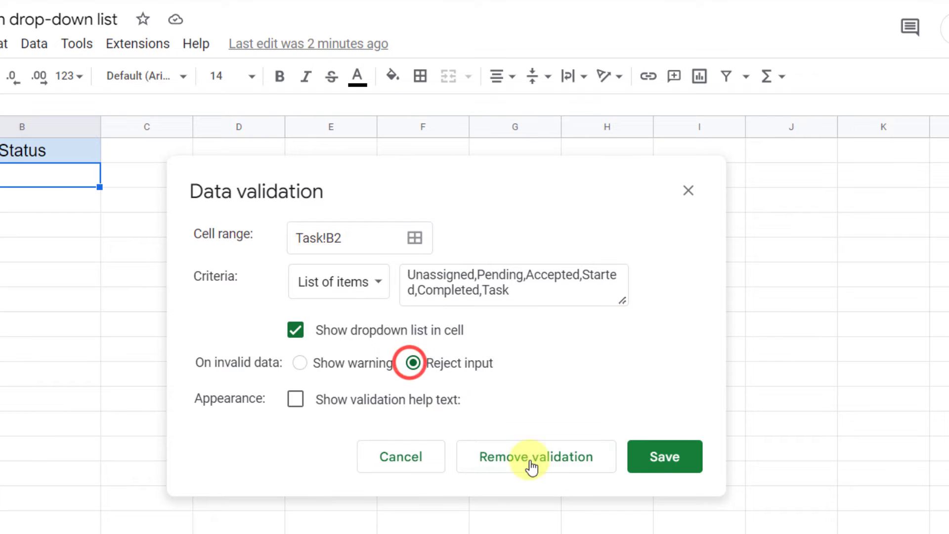
{"action": "left_click", "coordinate": [668, 462]}
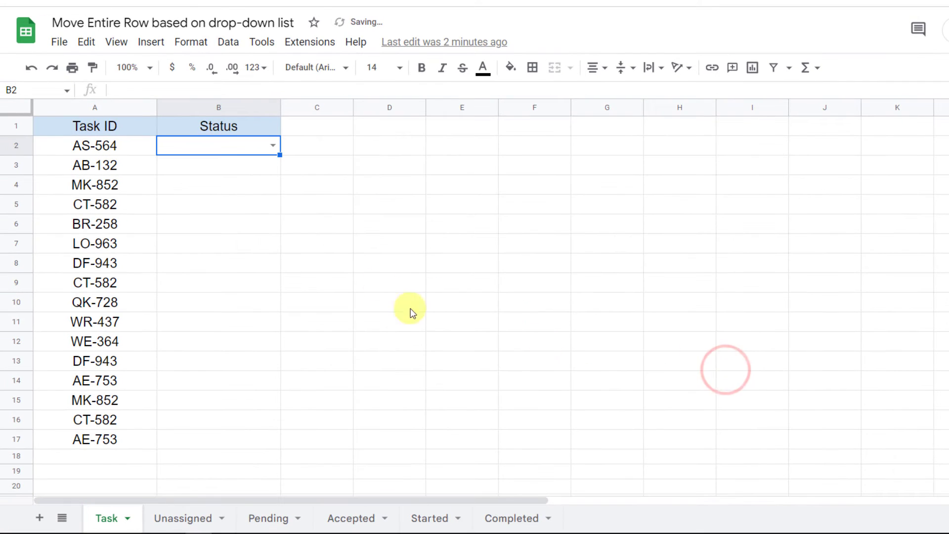
{"action": "left_click", "coordinate": [269, 146]}
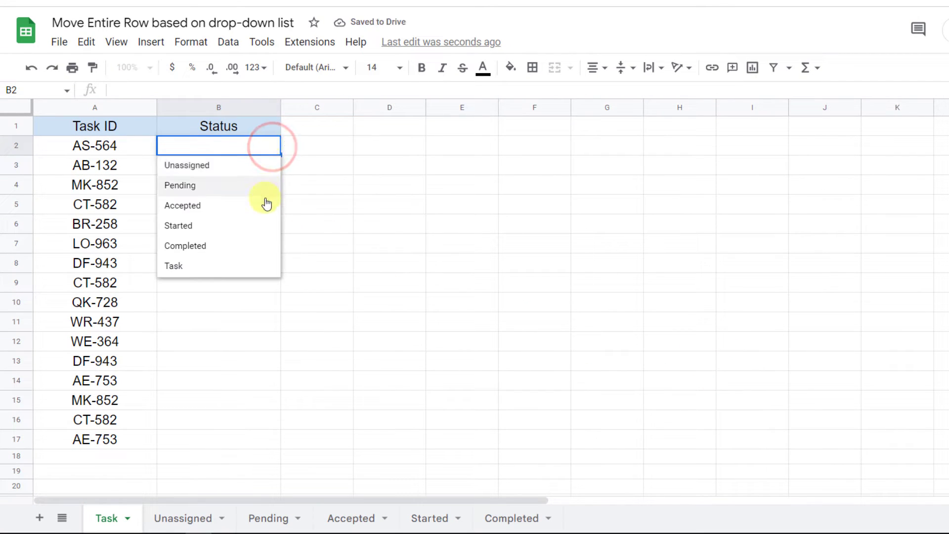
{"action": "left_click", "coordinate": [296, 148]}
{"action": "left_click", "coordinate": [265, 148]}
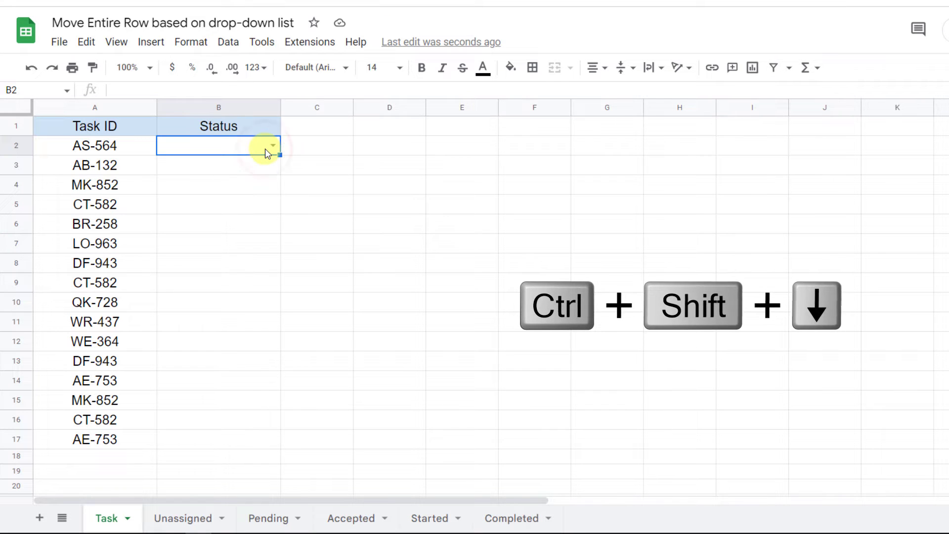
{"action": "key", "text": "ctrl+shift+Down"}
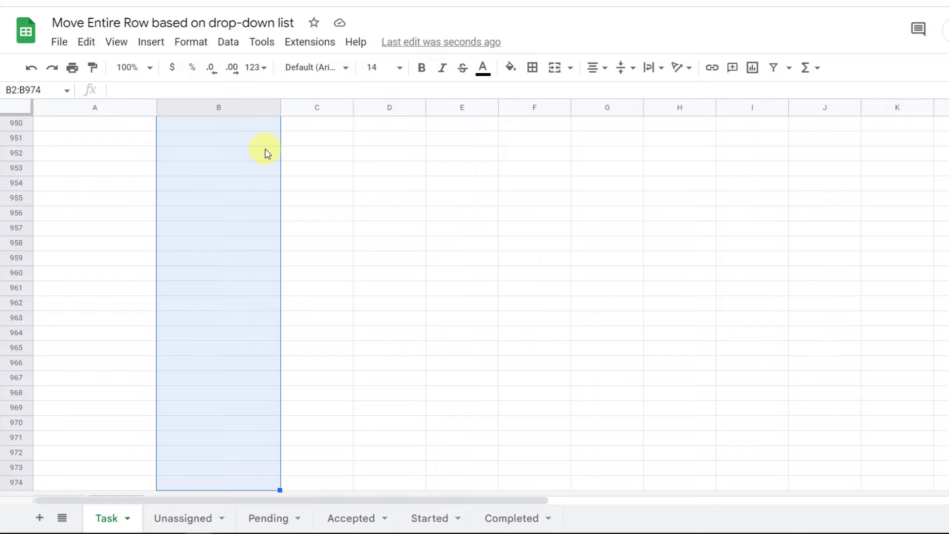
{"action": "key", "text": "ctrl+d"}
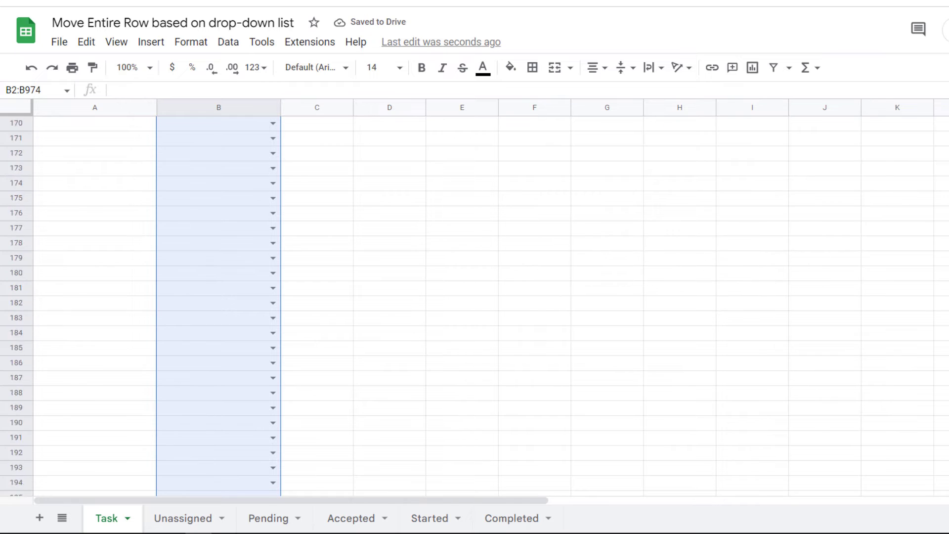
{"action": "key", "text": "ctrl+BackSpace"}
{"action": "left_click", "coordinate": [273, 282]}
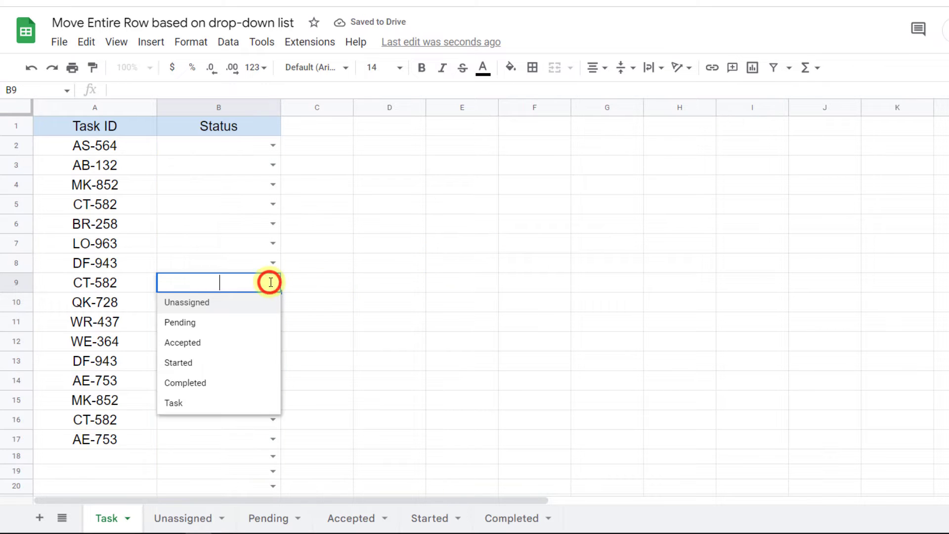
{"action": "left_click", "coordinate": [309, 278]}
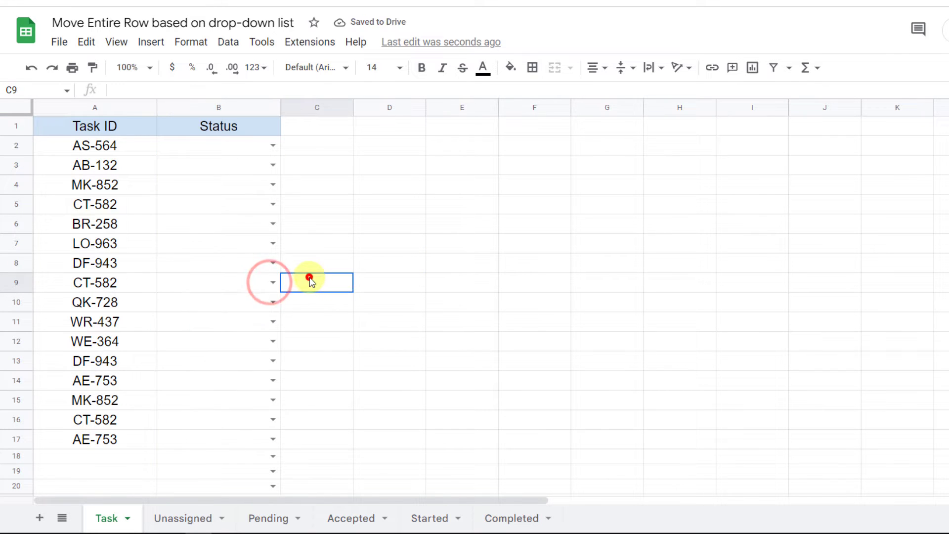
{"action": "left_click", "coordinate": [216, 143]}
{"action": "left_click", "coordinate": [268, 147]}
Copy the Task ID and Status headers and paste them onto the Unassigned and Pending sheets.
{"action": "key", "text": "ctrl+c"}
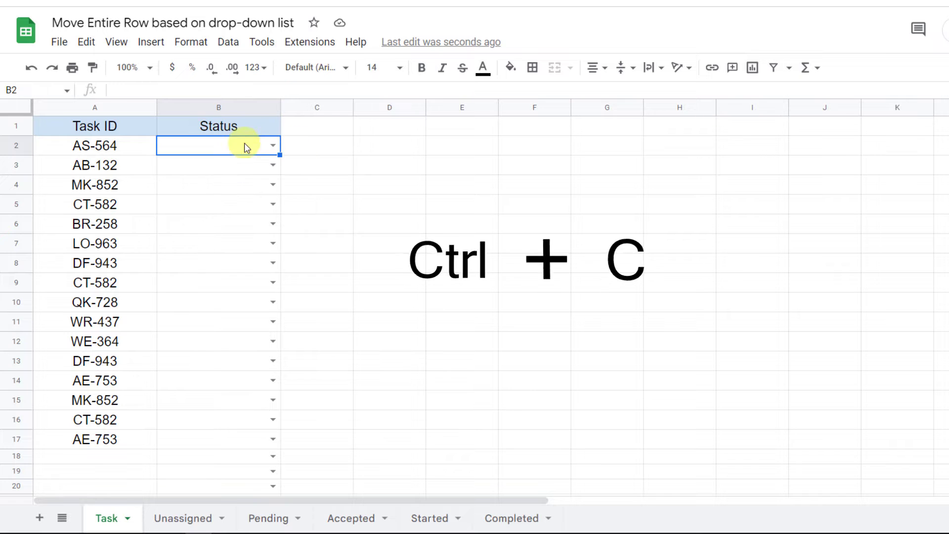
{"action": "left_click_drag", "start_coordinate": [104, 127], "coordinate": [190, 131]}
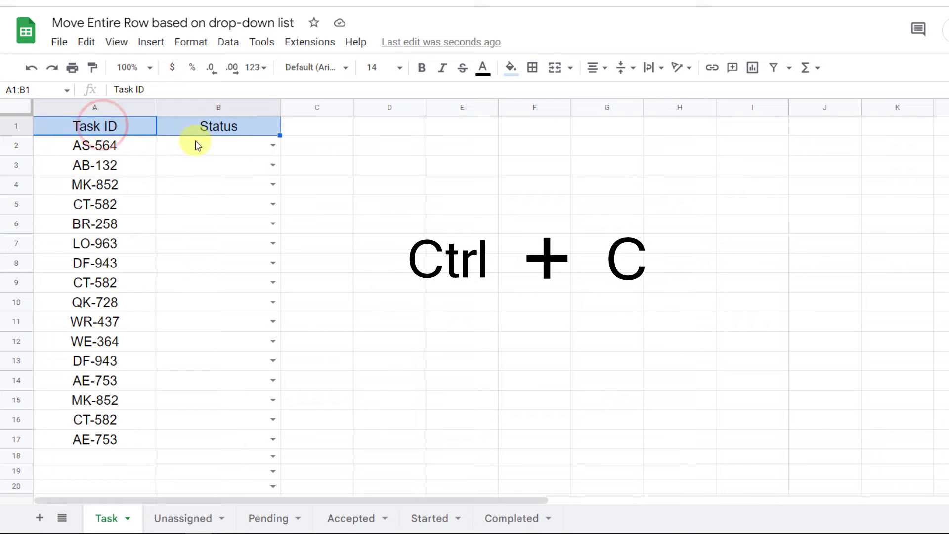
{"action": "key", "text": "ctrl+c"}
{"action": "left_click", "coordinate": [173, 518]}
{"action": "key", "text": "ctrl+v"}
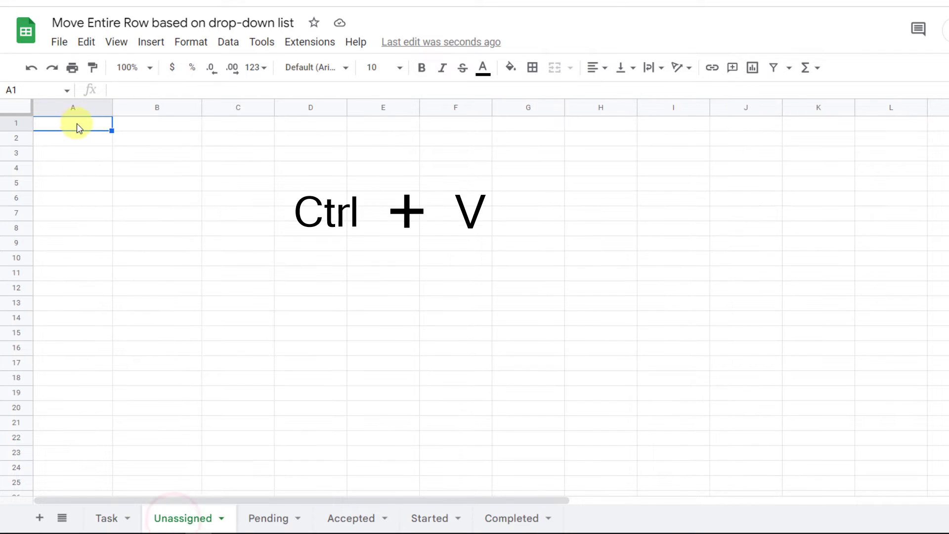
{"action": "left_click", "coordinate": [275, 520]}
{"action": "key", "text": "ctrl+v"}
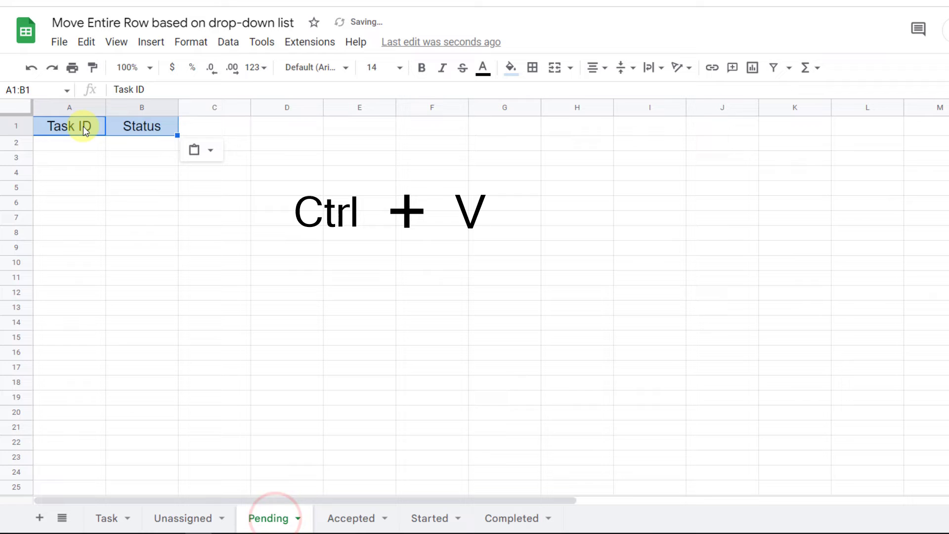
Paste the same headers into A1 of the Accepted, Started and Completed sheets.
{"action": "left_click", "coordinate": [346, 519]}
{"action": "left_click", "coordinate": [59, 126]}
{"action": "key", "text": "ctrl+v"}
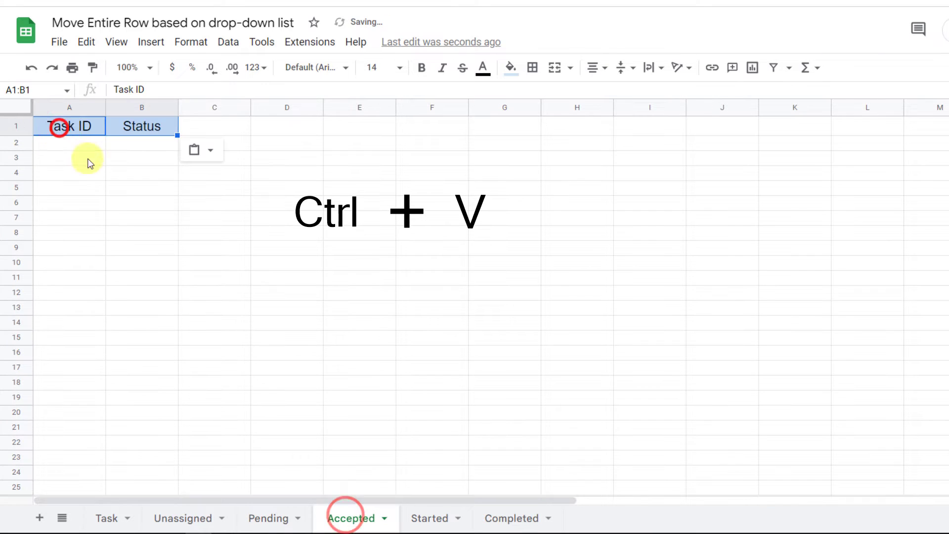
{"action": "left_click", "coordinate": [440, 520]}
{"action": "key", "text": "ctrl+v"}
{"action": "left_click", "coordinate": [508, 518]}
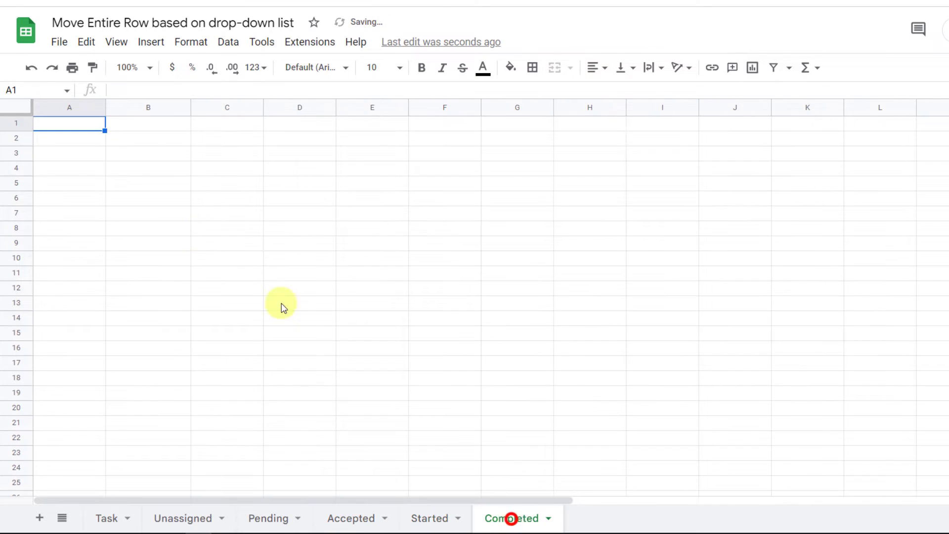
{"action": "left_click", "coordinate": [85, 127]}
{"action": "key", "text": "ctrl+v"}
{"action": "left_click", "coordinate": [109, 516]}
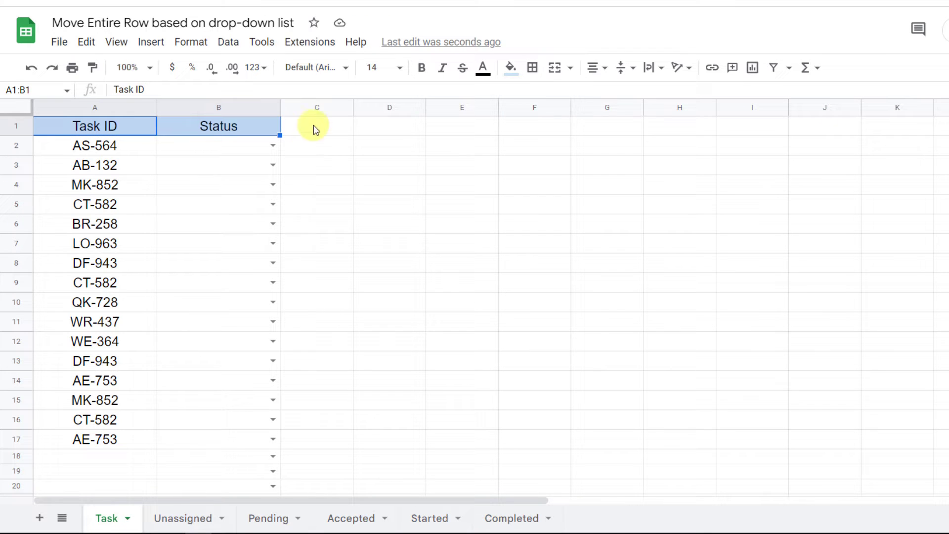
{"action": "left_click", "coordinate": [299, 44]}
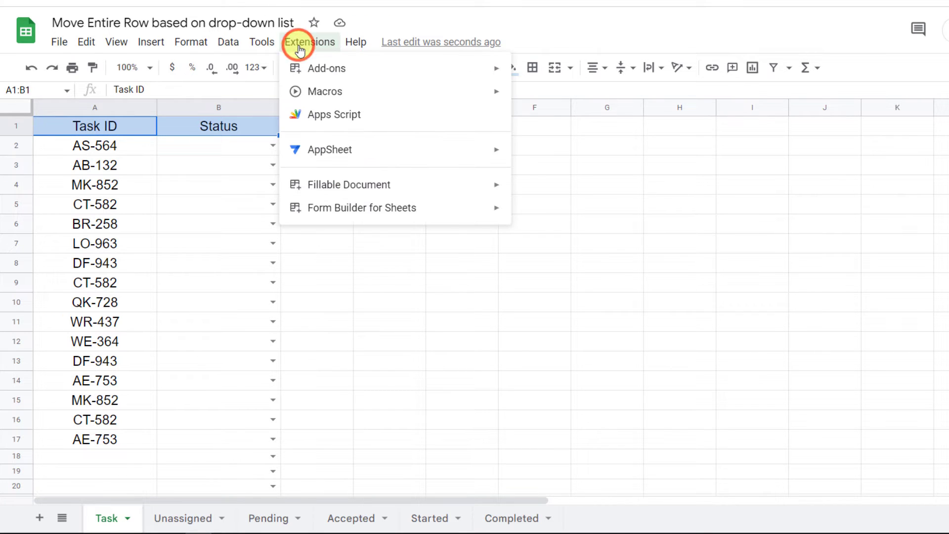
Write the onEdit(e) row-moving function in Code.gs in the Apps Script editor and save it.
{"action": "left_click", "coordinate": [399, 126]}
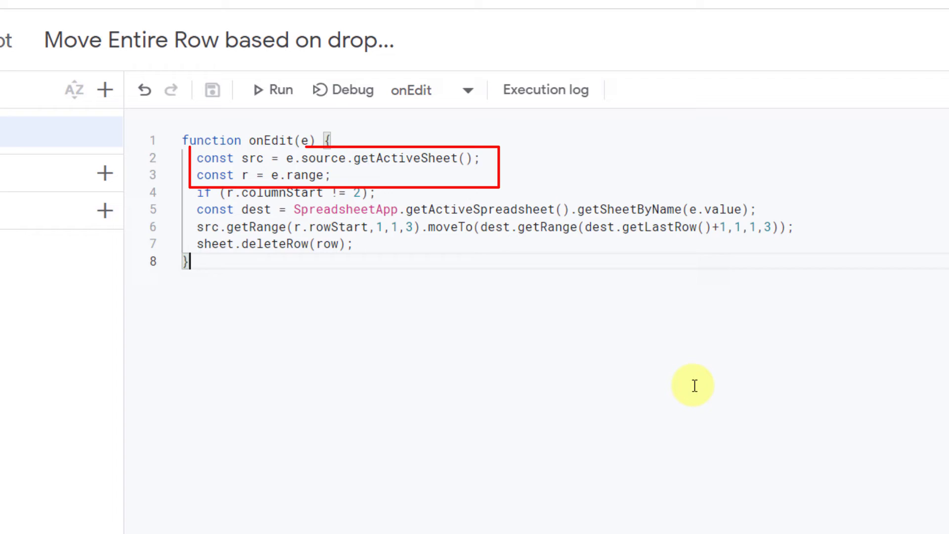
{"action": "key", "text": "Return"}
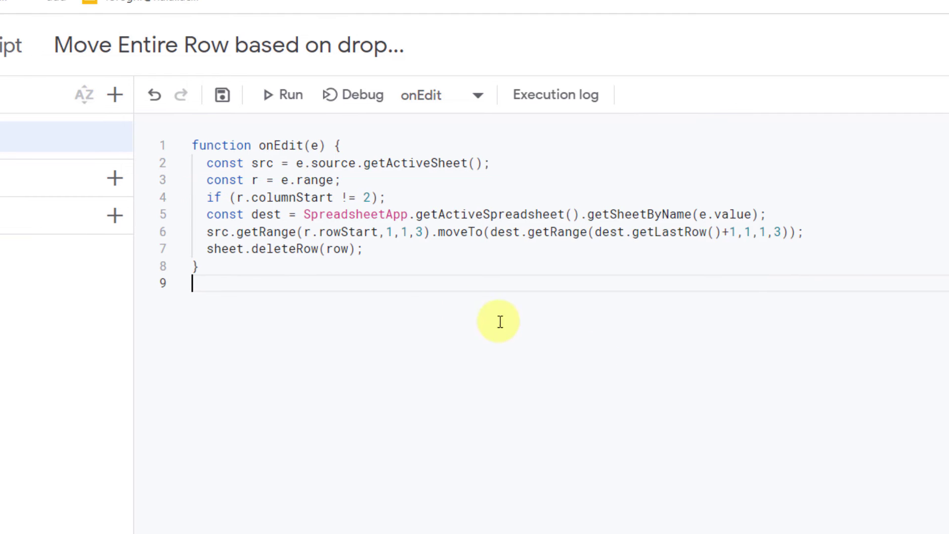
{"action": "left_click", "coordinate": [218, 98]}
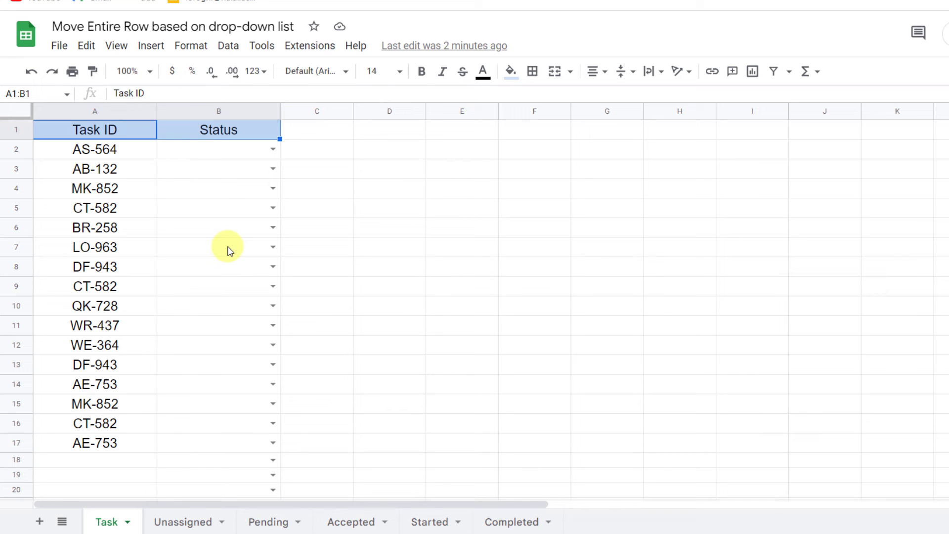
Set AS-564 to Completed and confirm it appears on the Completed sheet.
{"action": "left_click", "coordinate": [273, 149]}
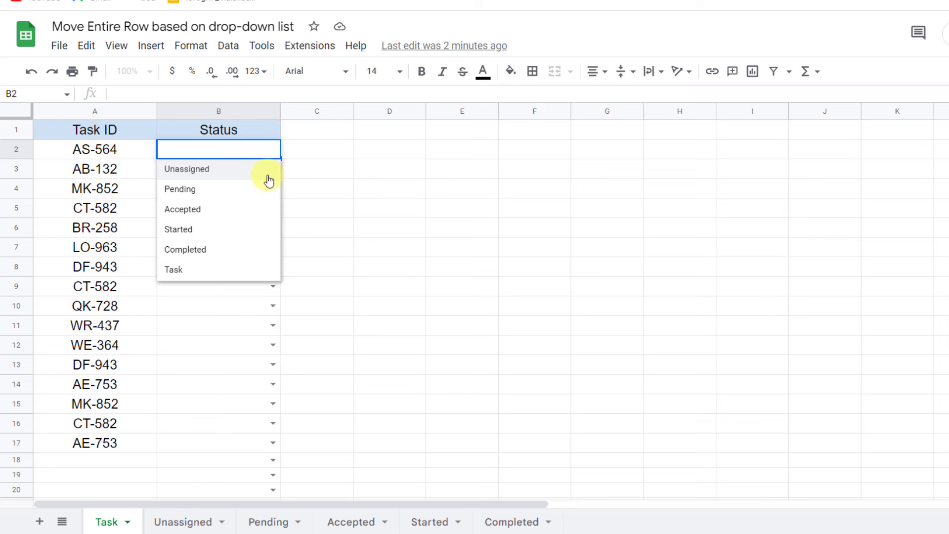
{"action": "left_click", "coordinate": [223, 255]}
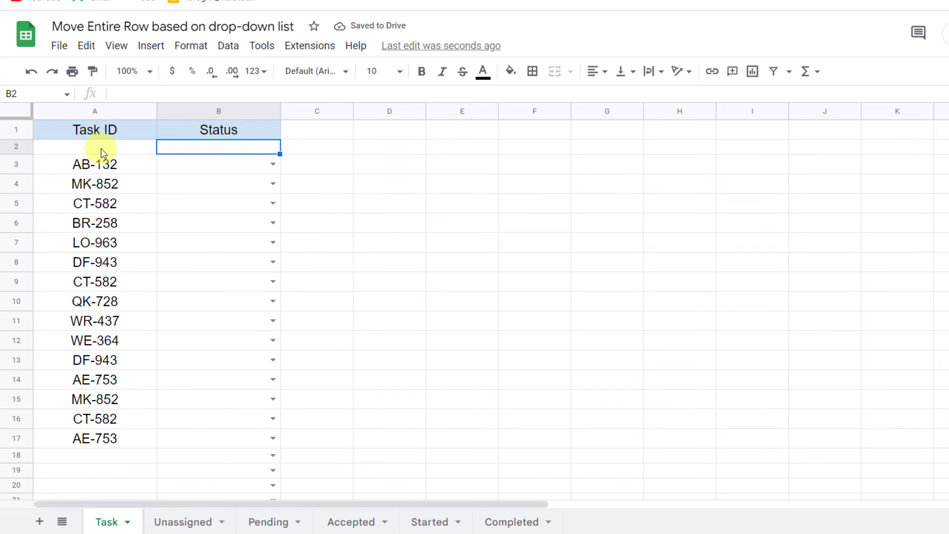
{"action": "left_click", "coordinate": [511, 522]}
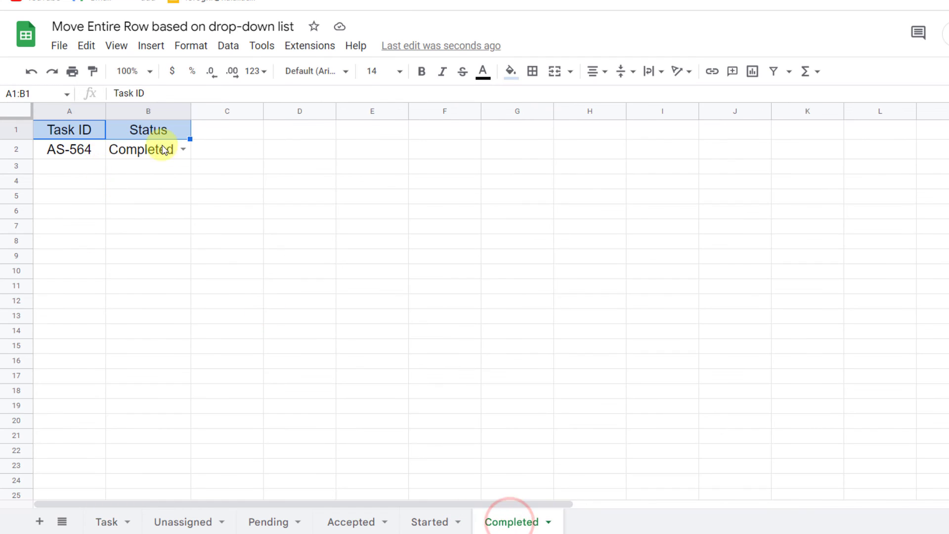
{"action": "left_click", "coordinate": [110, 522]}
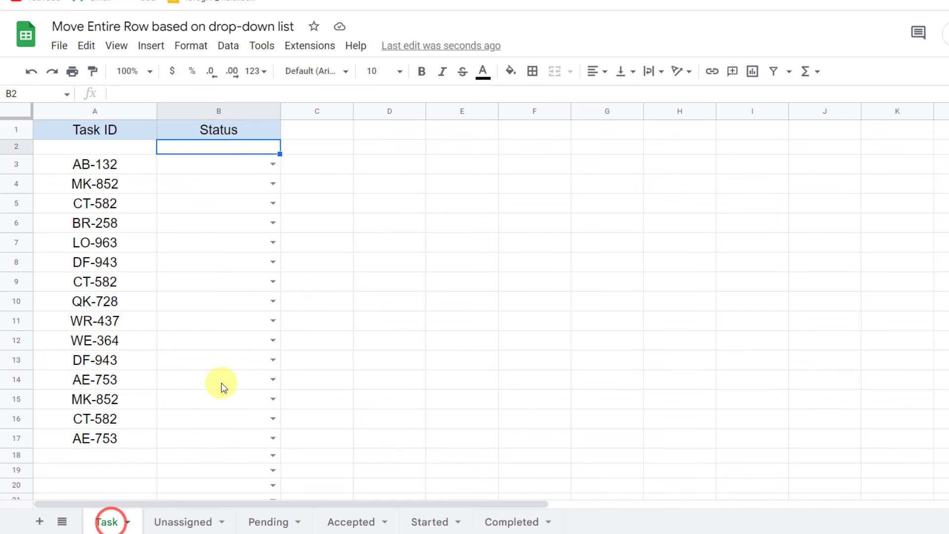
Set WR-437 to Pending, then Started, checking it lands on each matching sheet.
{"action": "left_click", "coordinate": [274, 321]}
{"action": "left_click", "coordinate": [267, 356]}
{"action": "left_click", "coordinate": [303, 318]}
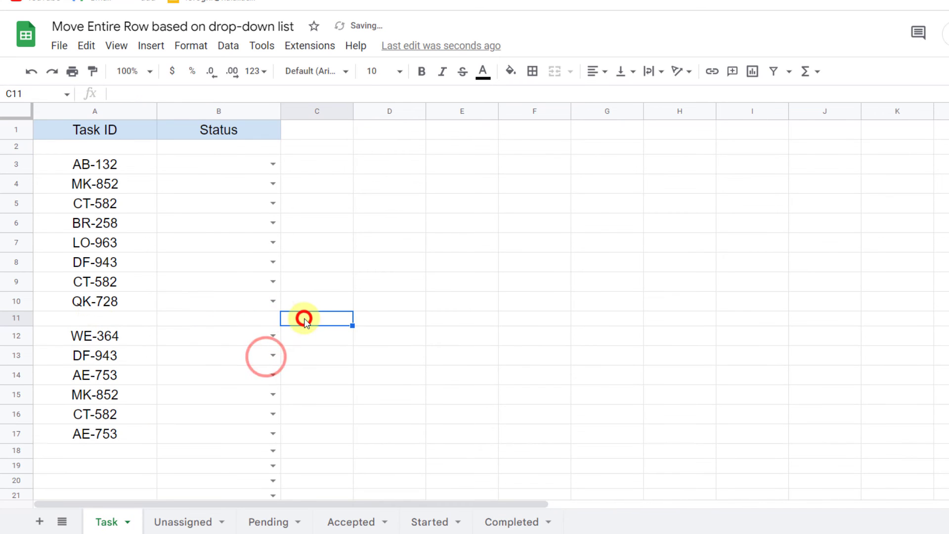
{"action": "left_click", "coordinate": [266, 524]}
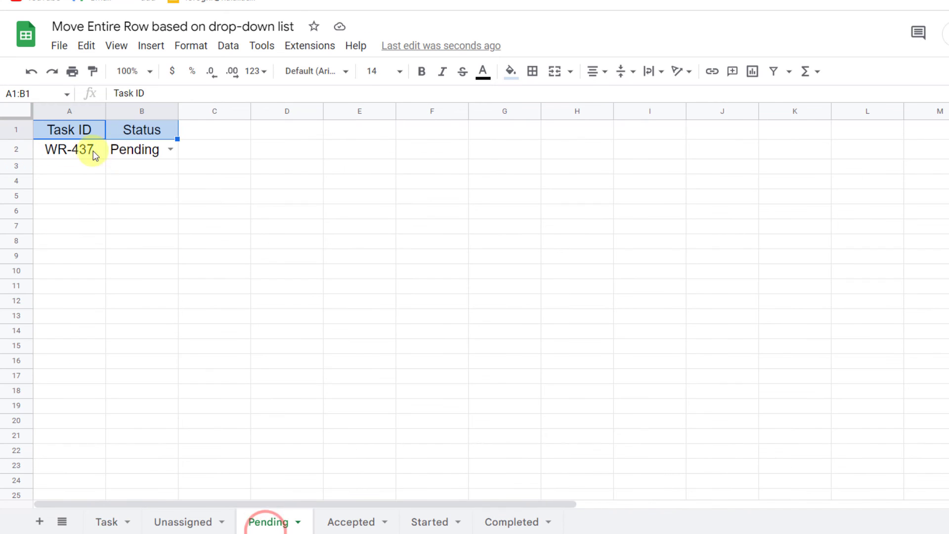
{"action": "left_click", "coordinate": [171, 150]}
{"action": "left_click", "coordinate": [161, 233]}
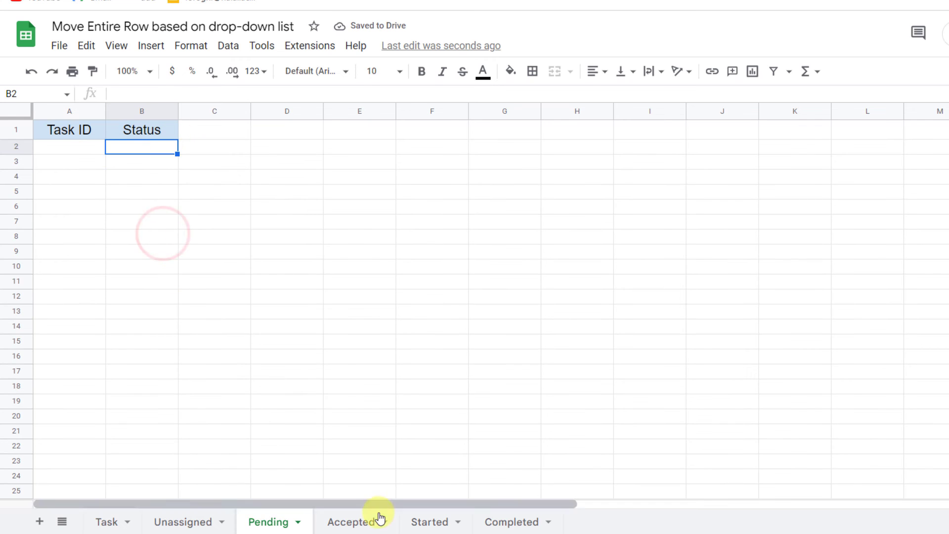
{"action": "left_click", "coordinate": [418, 523]}
{"action": "left_click", "coordinate": [107, 523]}
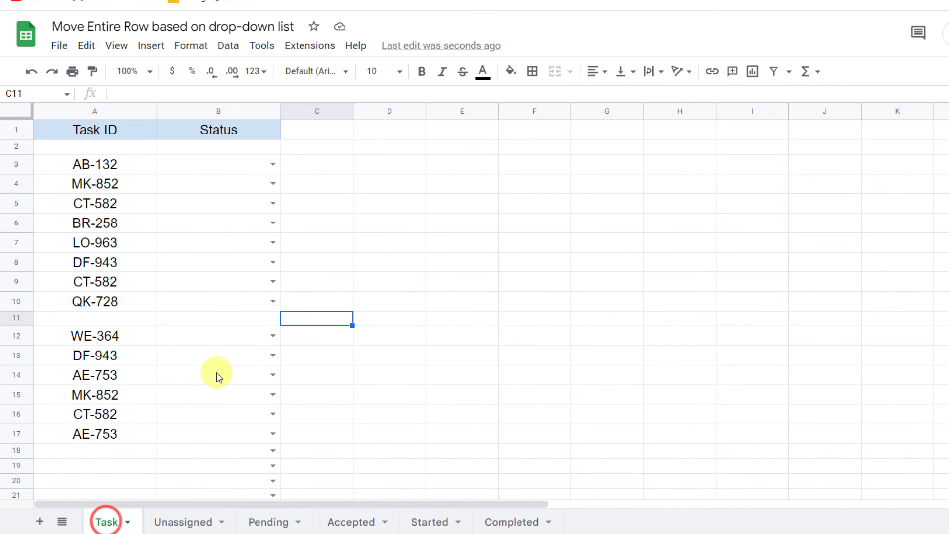